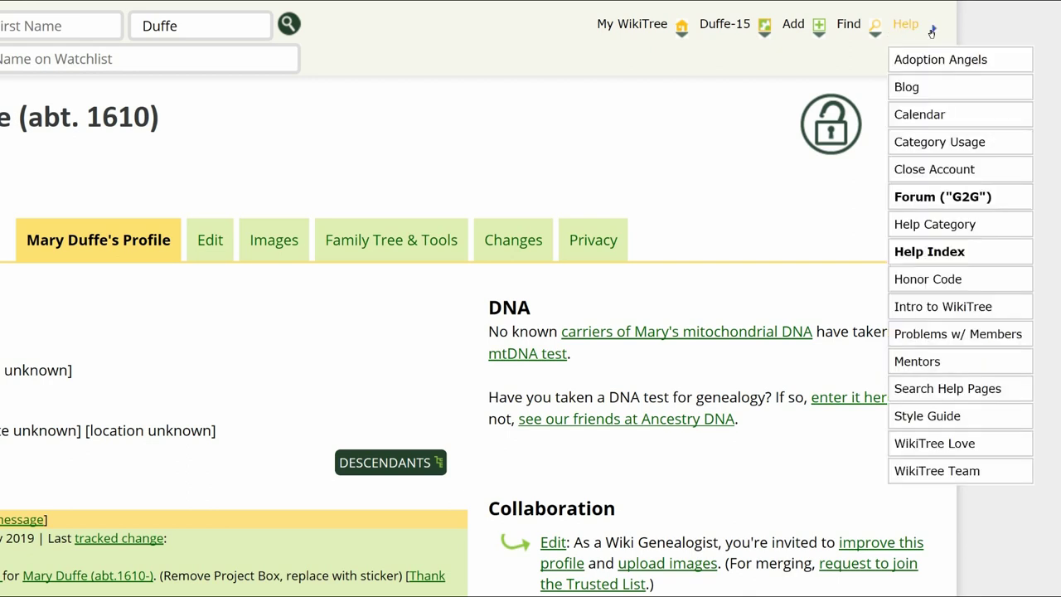
Go to the Templates > creating help page through the Help Index's T section
left_click(959, 258)
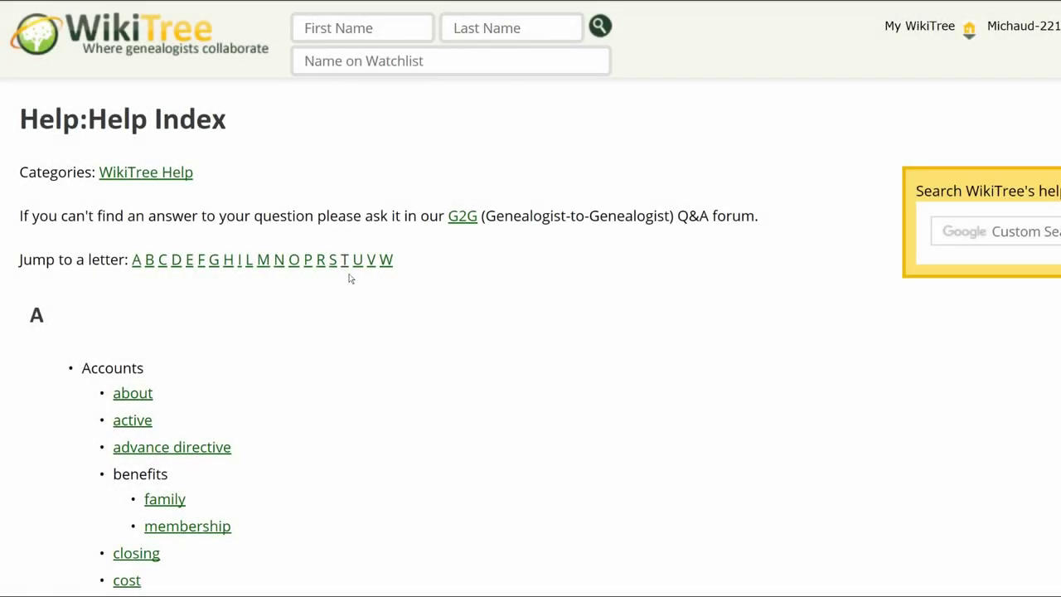
left_click(345, 262)
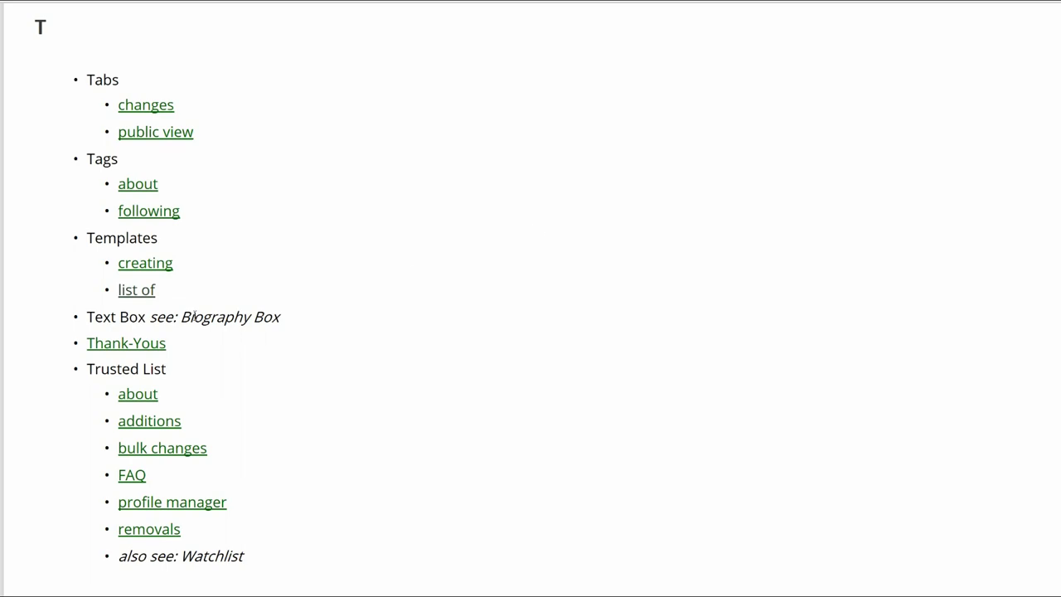
left_click(143, 298)
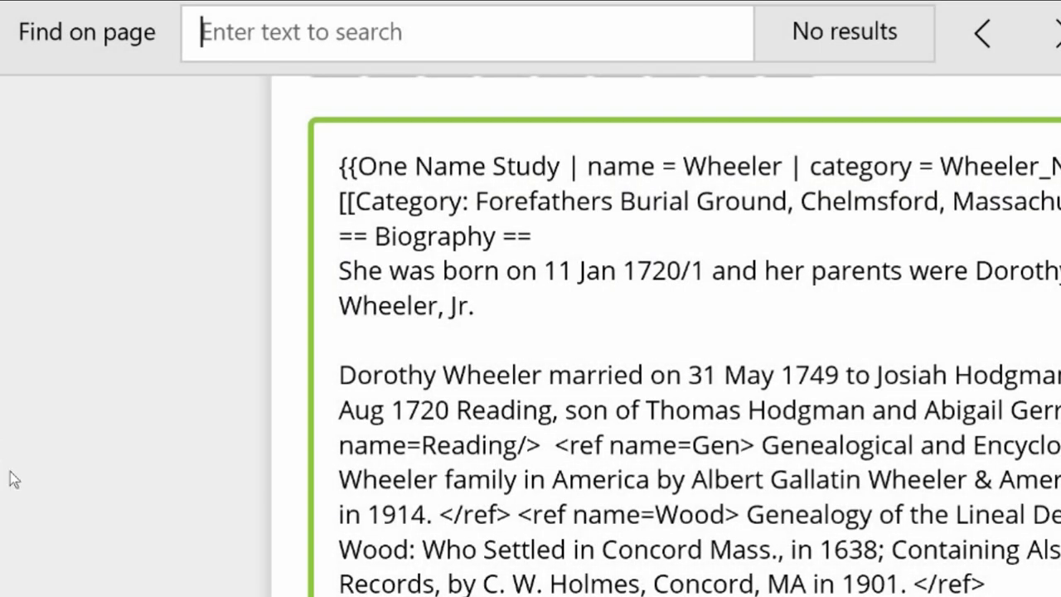
Find the broken FindAGrave citation in Dorothy's biography text, then preview the biography
left_click(5, 468)
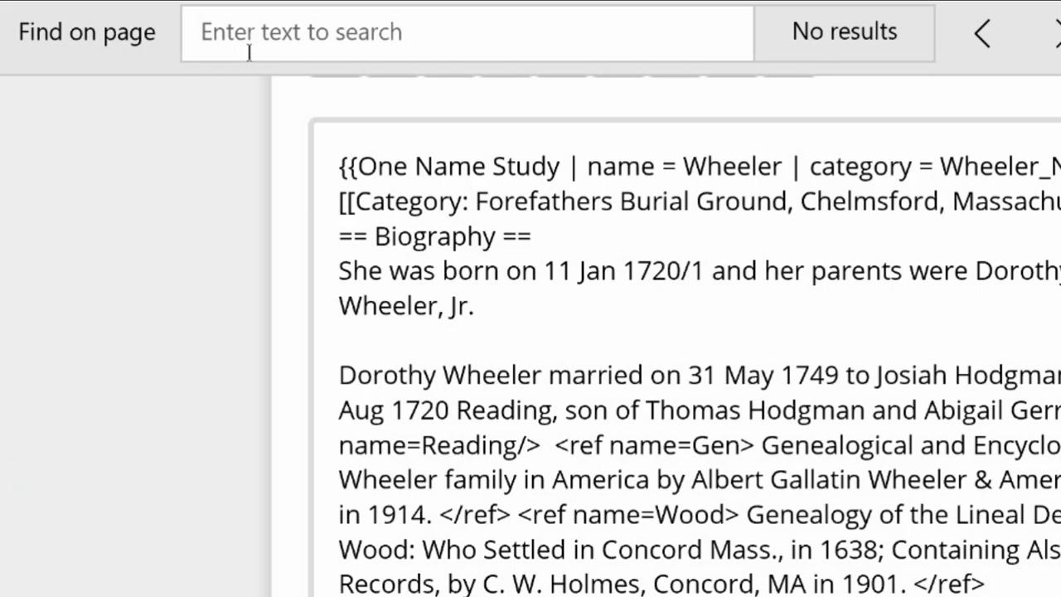
left_click(227, 30)
type("FindAGrave")
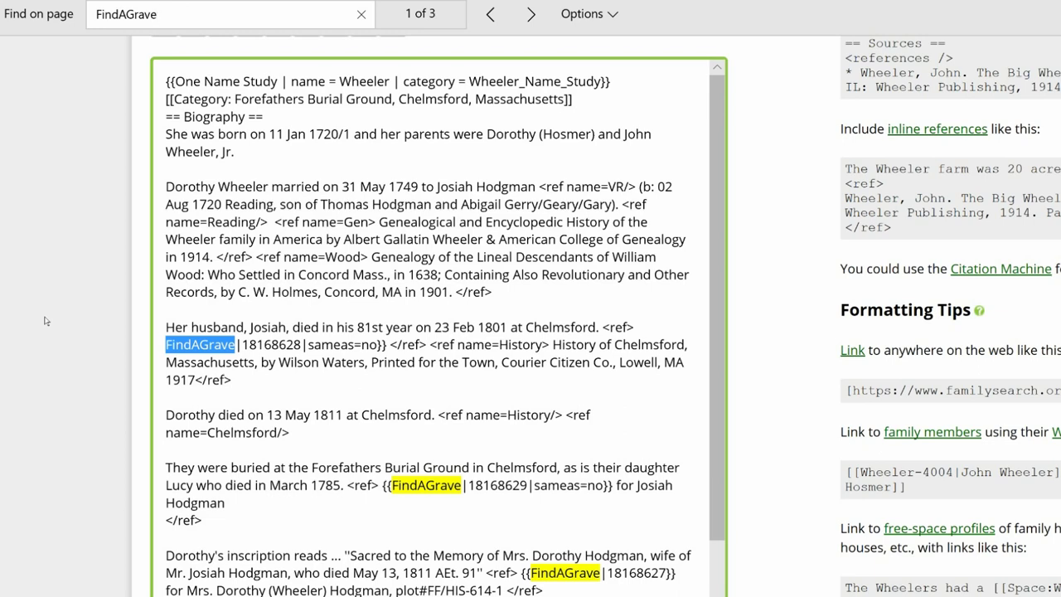
left_click(411, 387)
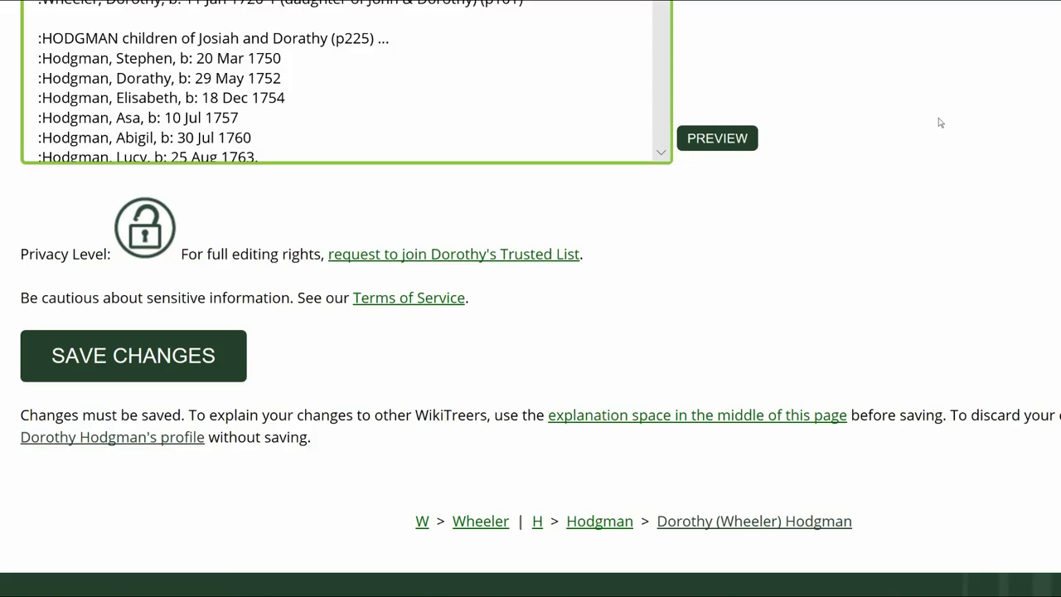
left_click(733, 139)
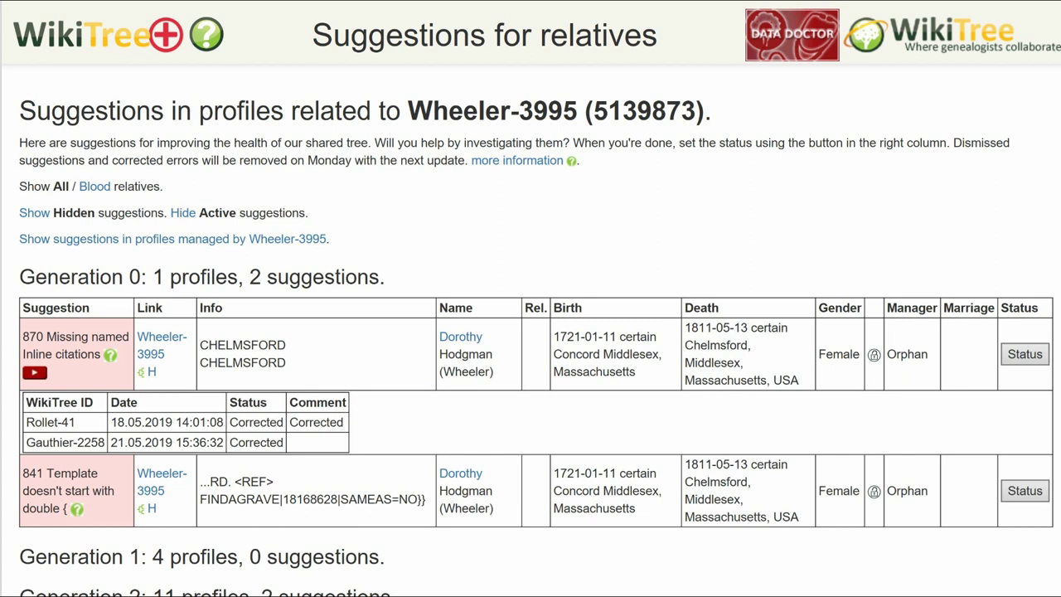
Open the status form for suggestion 841
left_click(1027, 491)
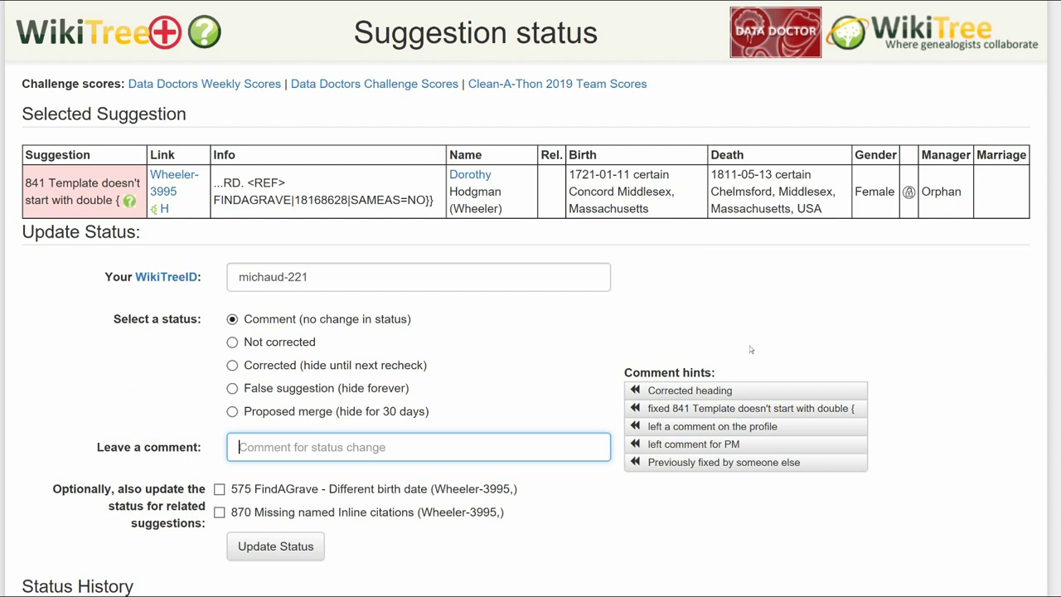
Mark suggestion 841 as Corrected with the comment 'Corrected syntax'
left_click(236, 368)
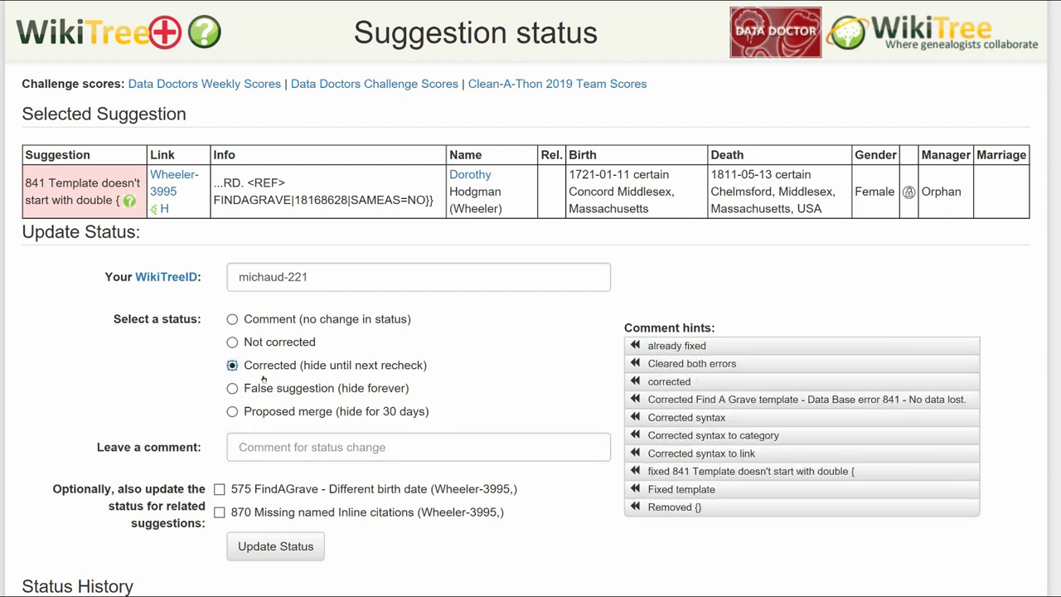
left_click(762, 419)
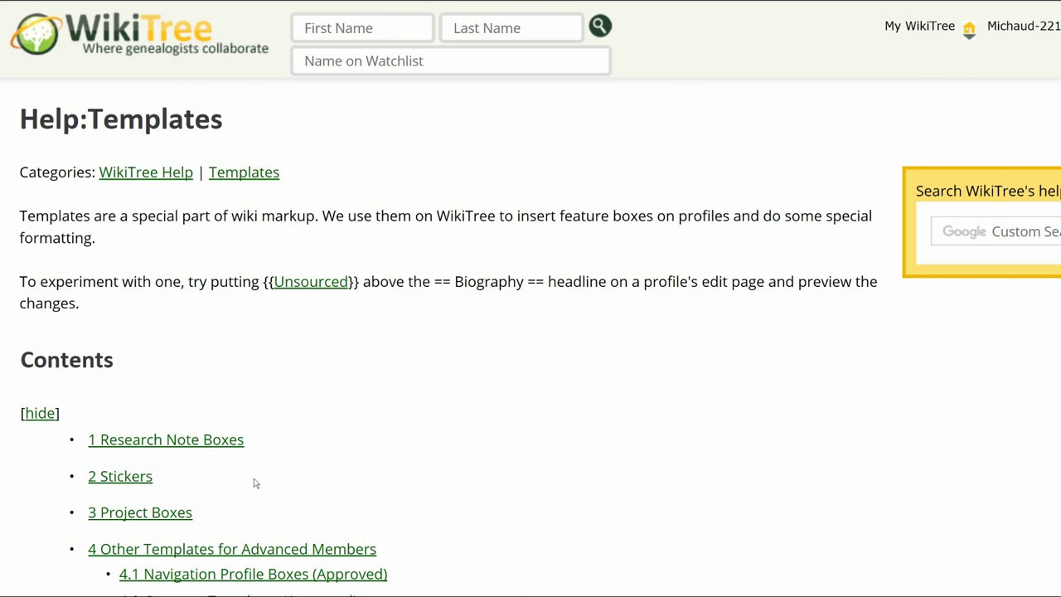
Open the Ireland Native sticker's template page from the full Stickers list
left_click(147, 478)
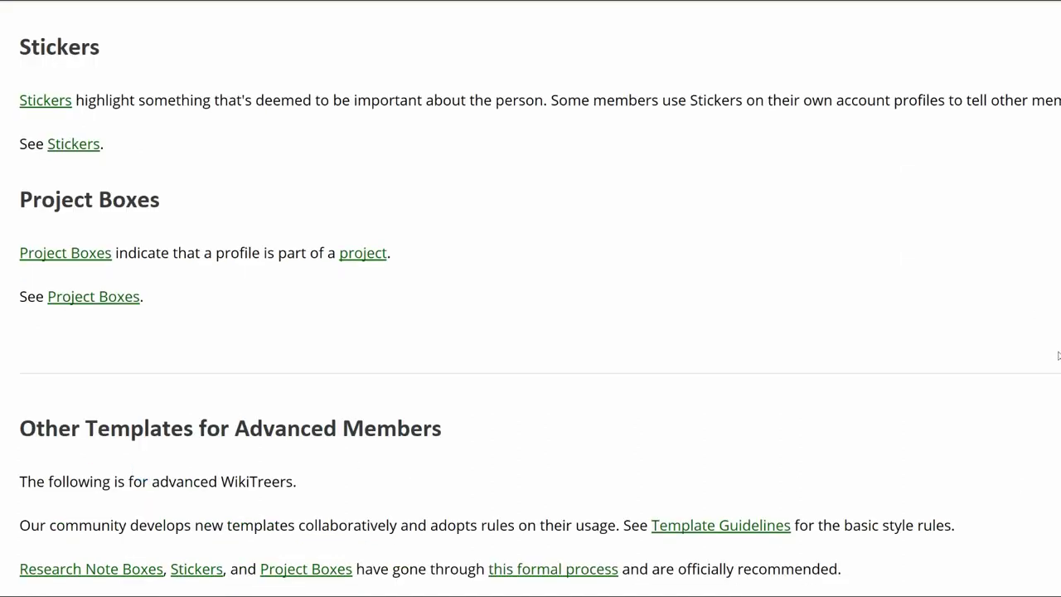
left_click(55, 105)
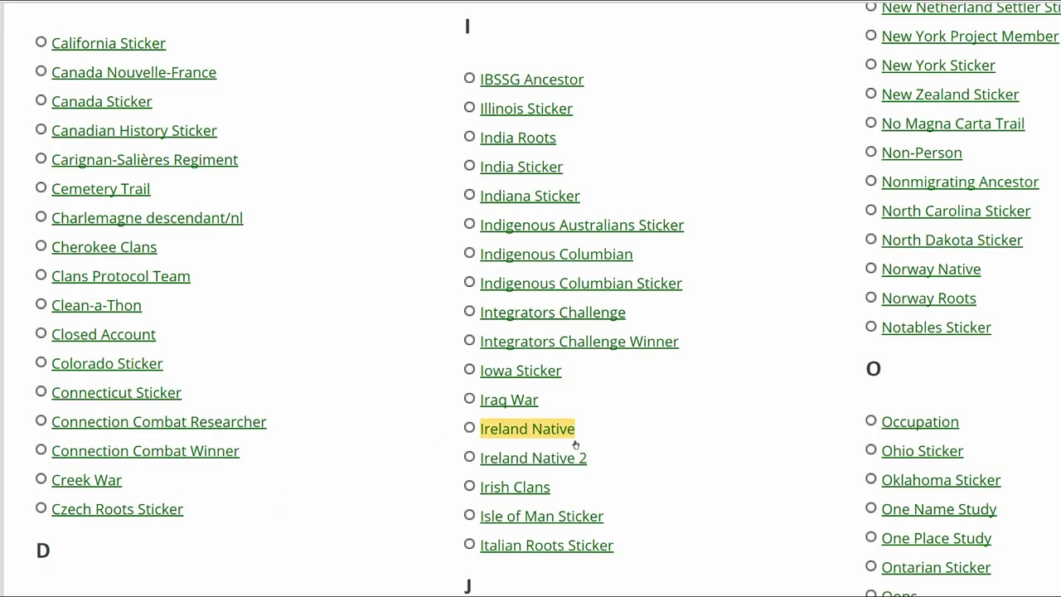
left_click(571, 437)
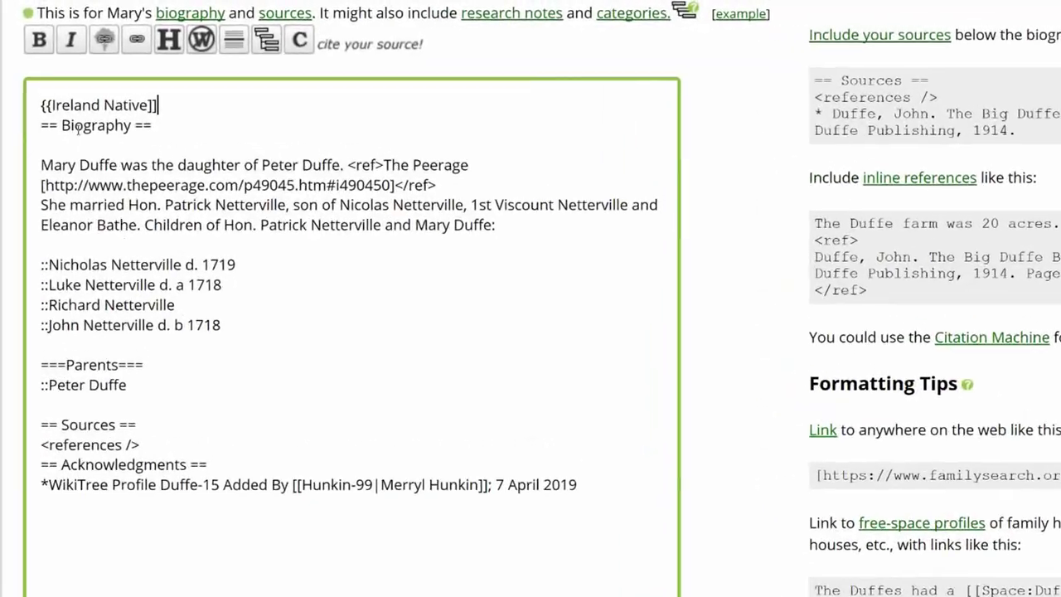
Move the {{Ireland Native]] line below == Biography == and delete its wrong ]] brackets
left_click(62, 157)
left_click_drag(62, 157, 243, 168)
key("ctrl+c")
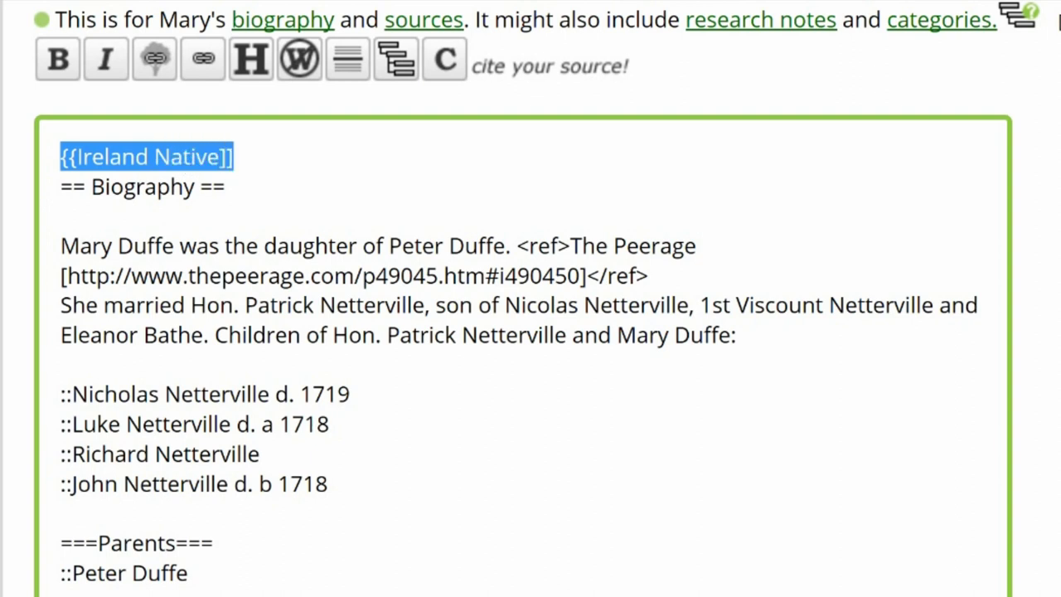
key("Delete")
left_click(115, 190)
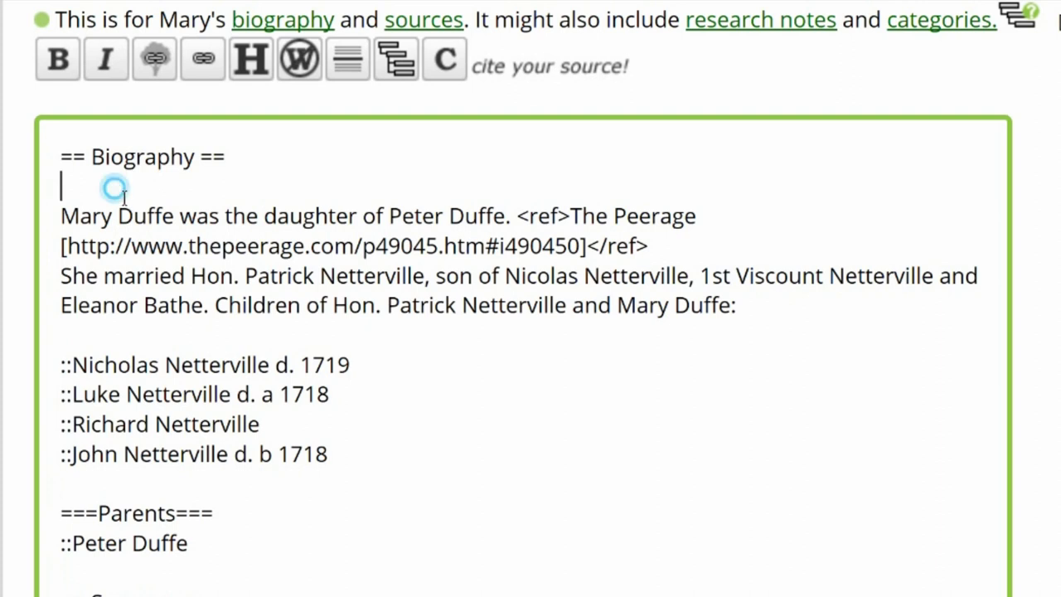
key("ctrl+v")
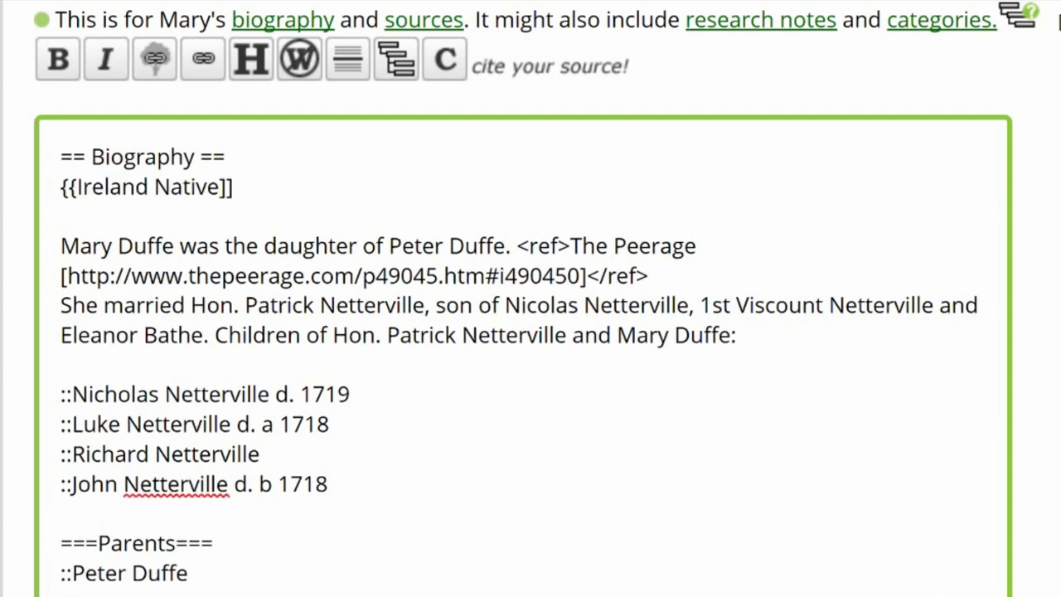
left_click(275, 179)
key("BackSpace")
key("BackSpace")
type("}}")
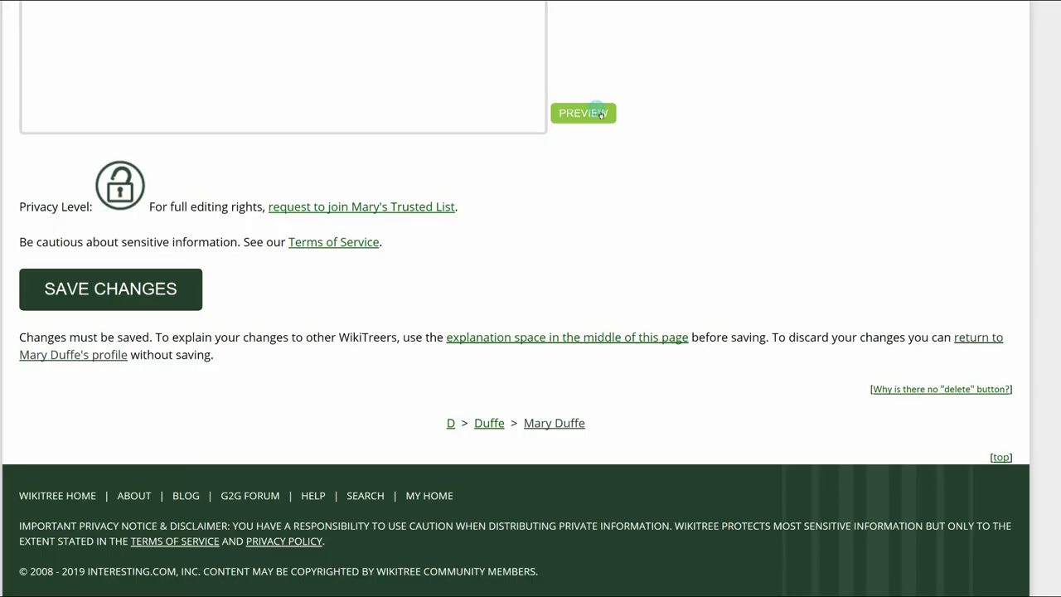
left_click(600, 115)
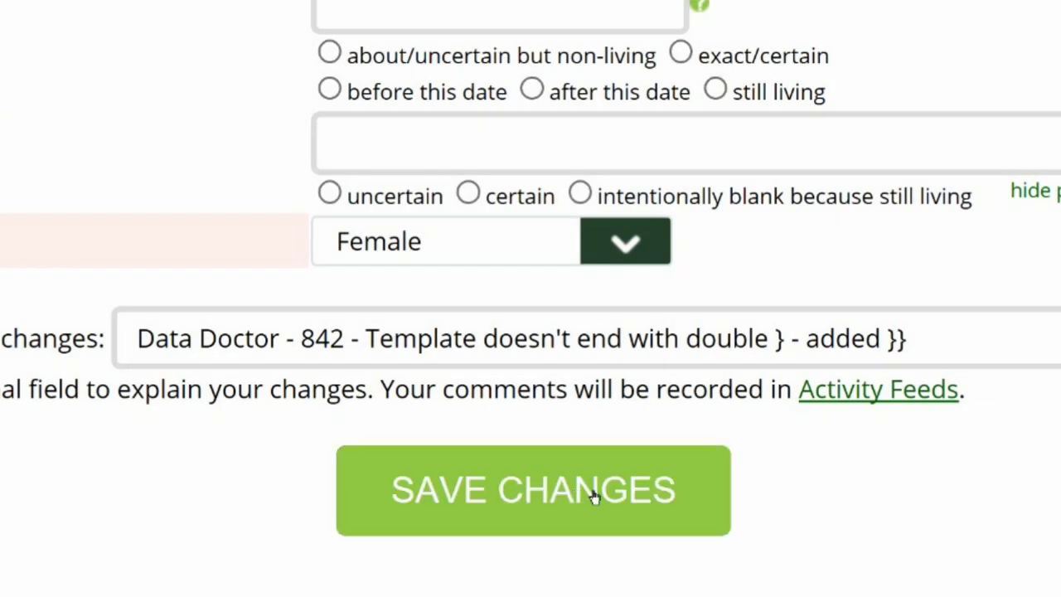
left_click(592, 492)
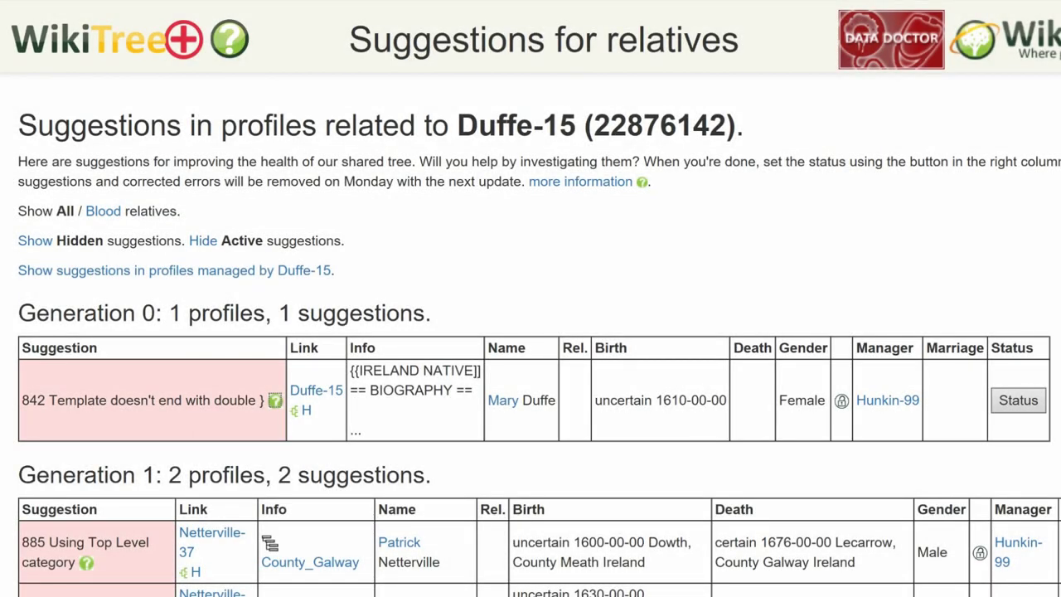
Set suggestion 842's status to Corrected with the comment 'Corrected syntax'
left_click(1018, 399)
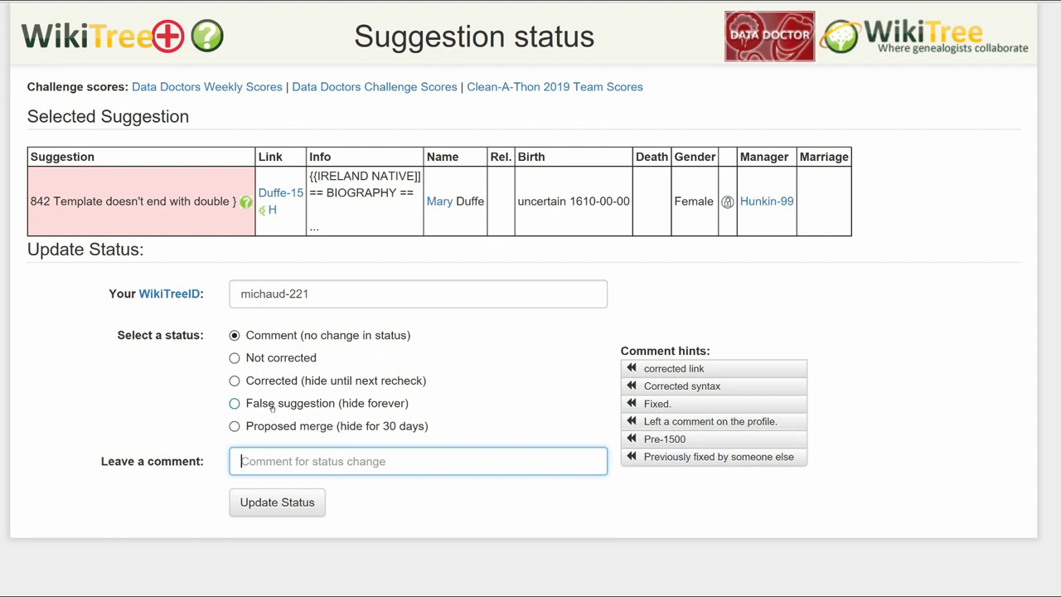
left_click(234, 382)
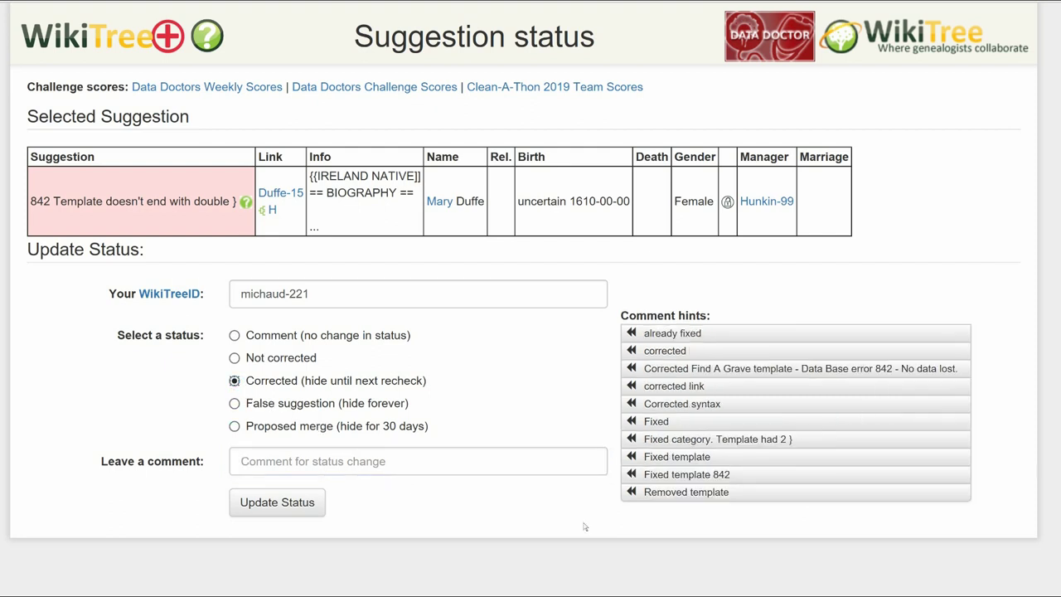
left_click(769, 406)
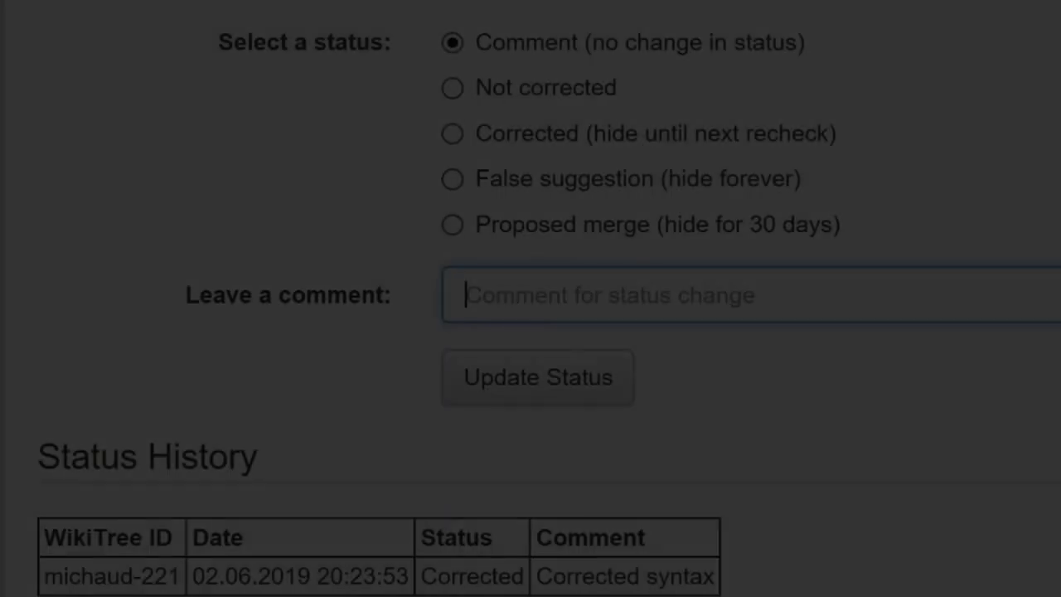